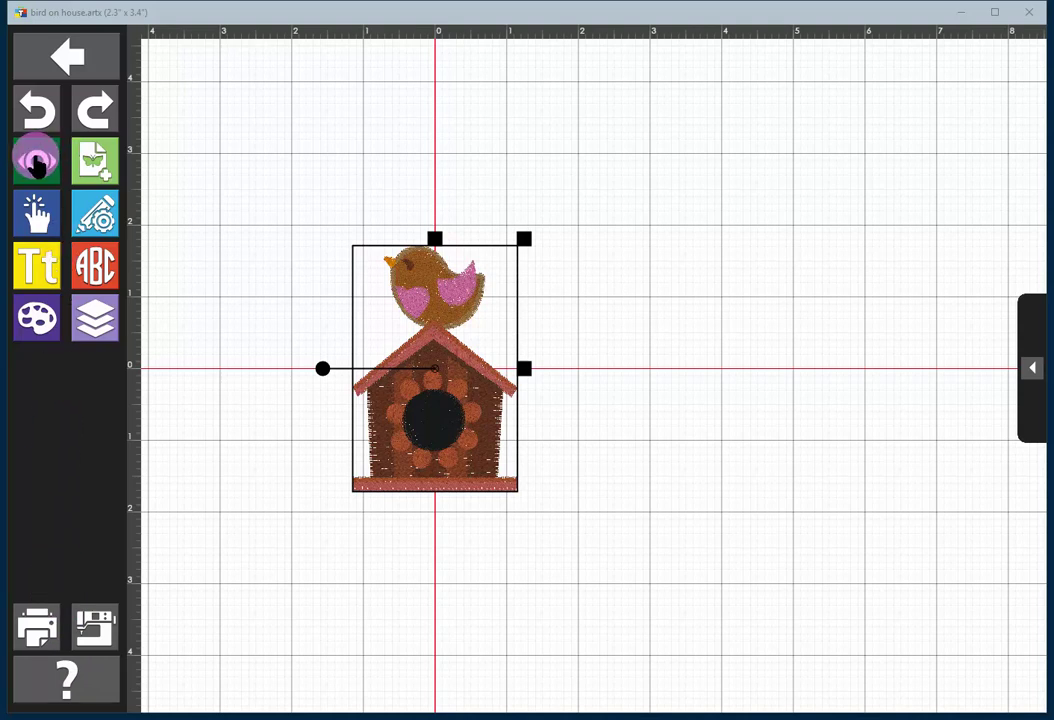
# Cycle through the View and Add Design tools to reach the Select panel for the birdhouse design
pyautogui.click(37, 162)
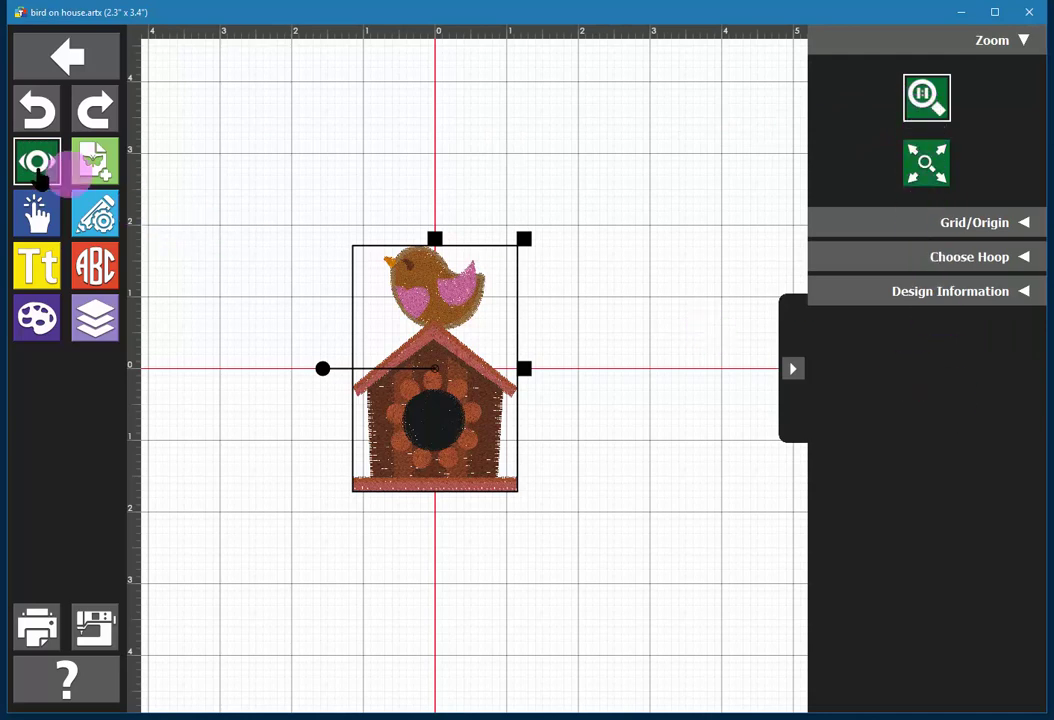
pyautogui.click(97, 163)
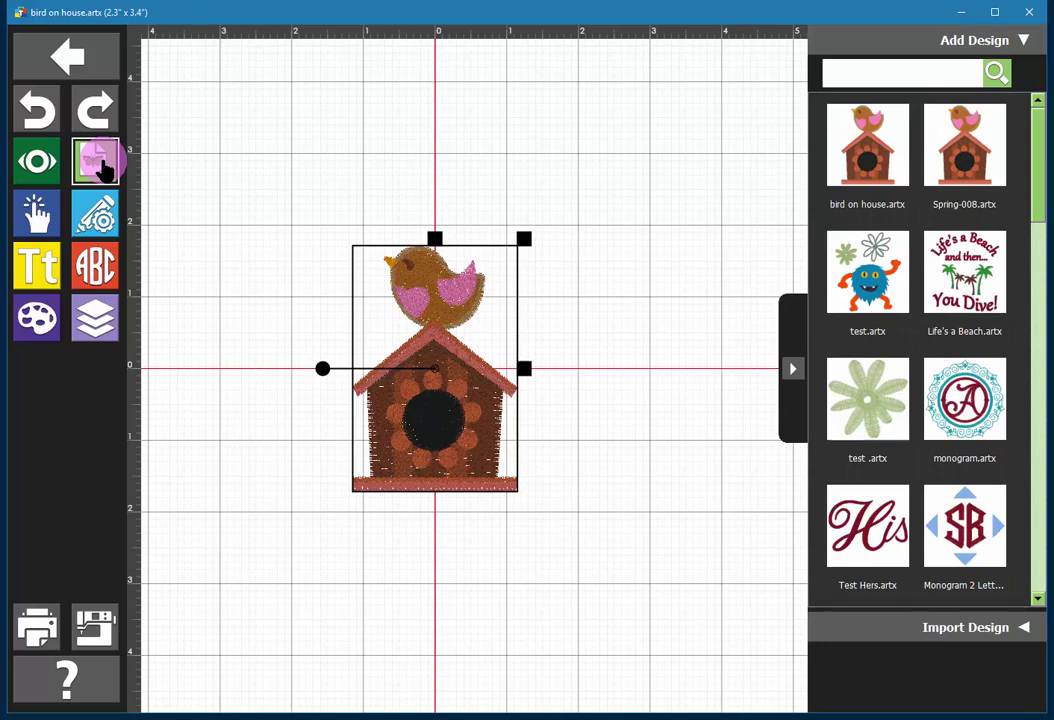
pyautogui.click(38, 214)
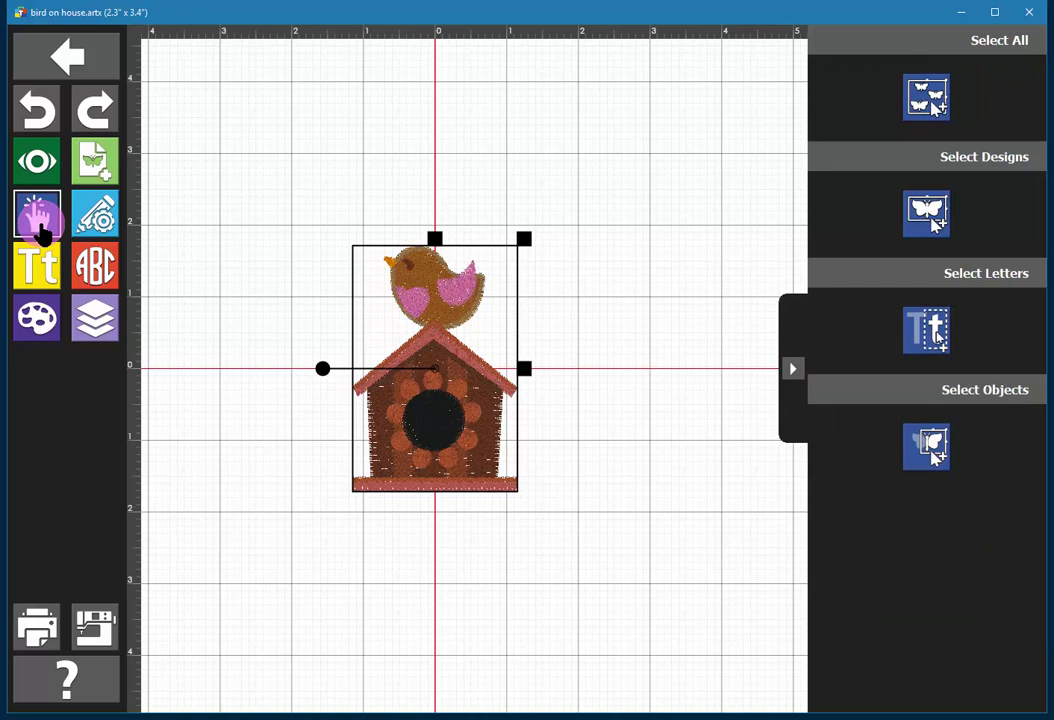
# Show the Edit tool's copy, scale and mirror options, then the Text panel showing 'ABC'
pyautogui.click(97, 218)
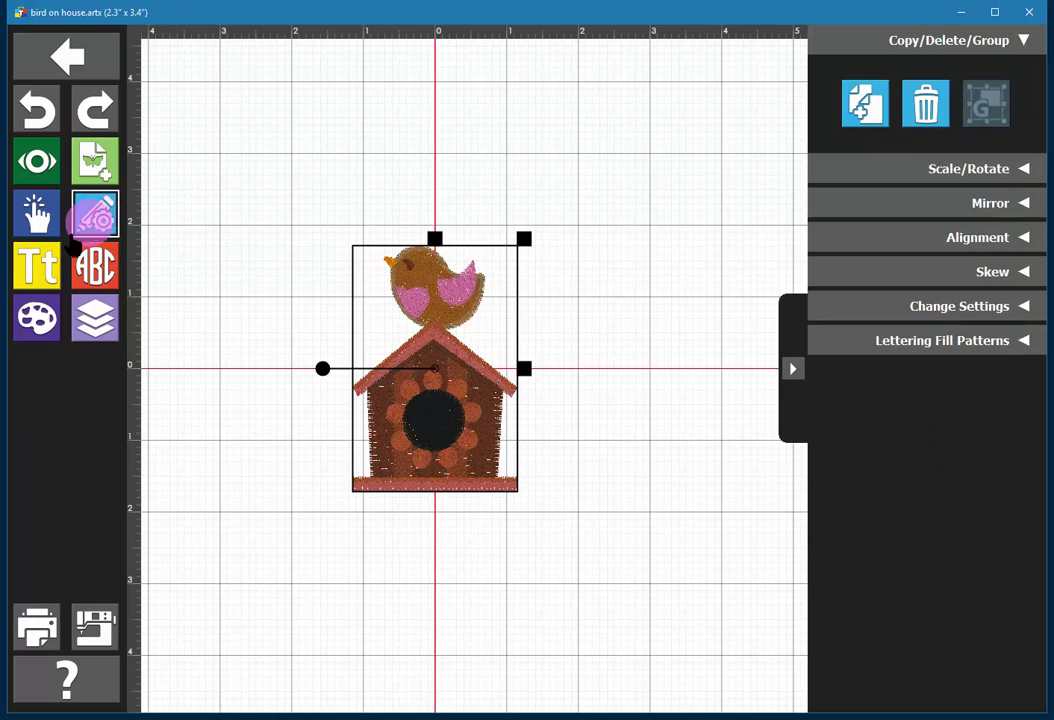
pyautogui.click(38, 272)
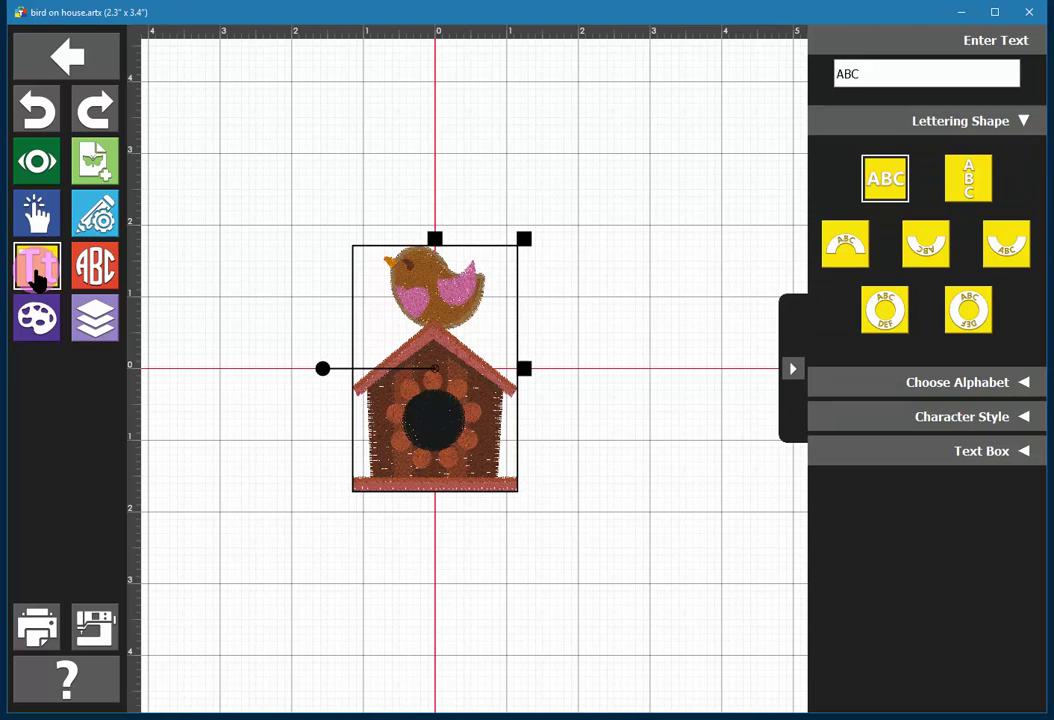
# Step from the Monogram and Colors panels to the Sew Sequence colour list
pyautogui.click(97, 268)
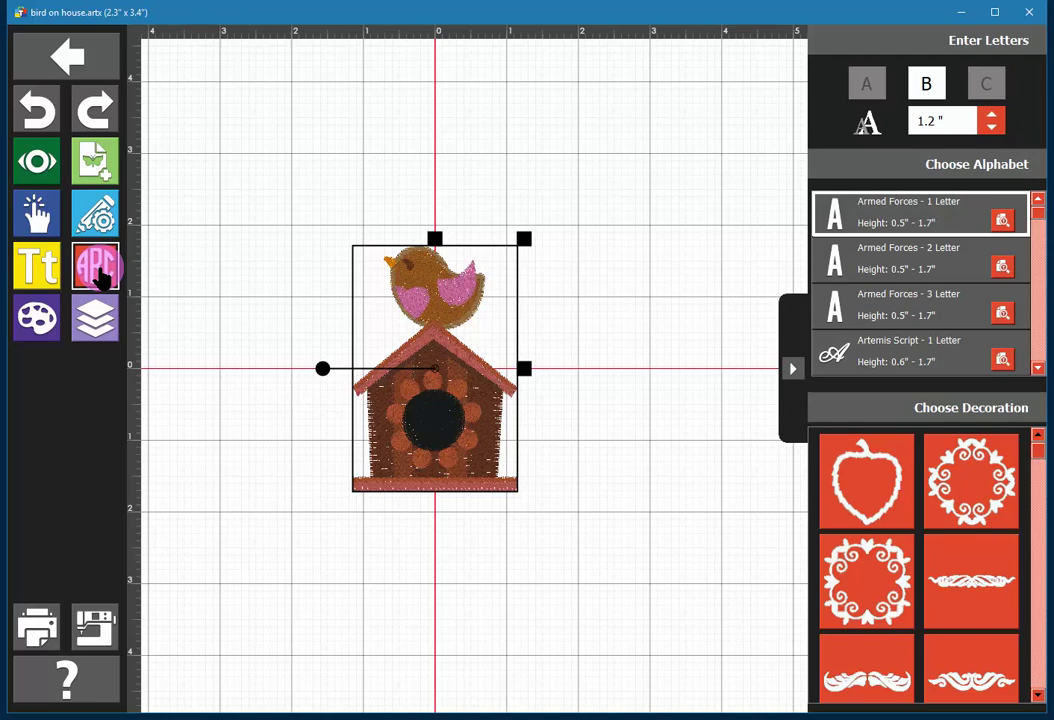
pyautogui.click(38, 321)
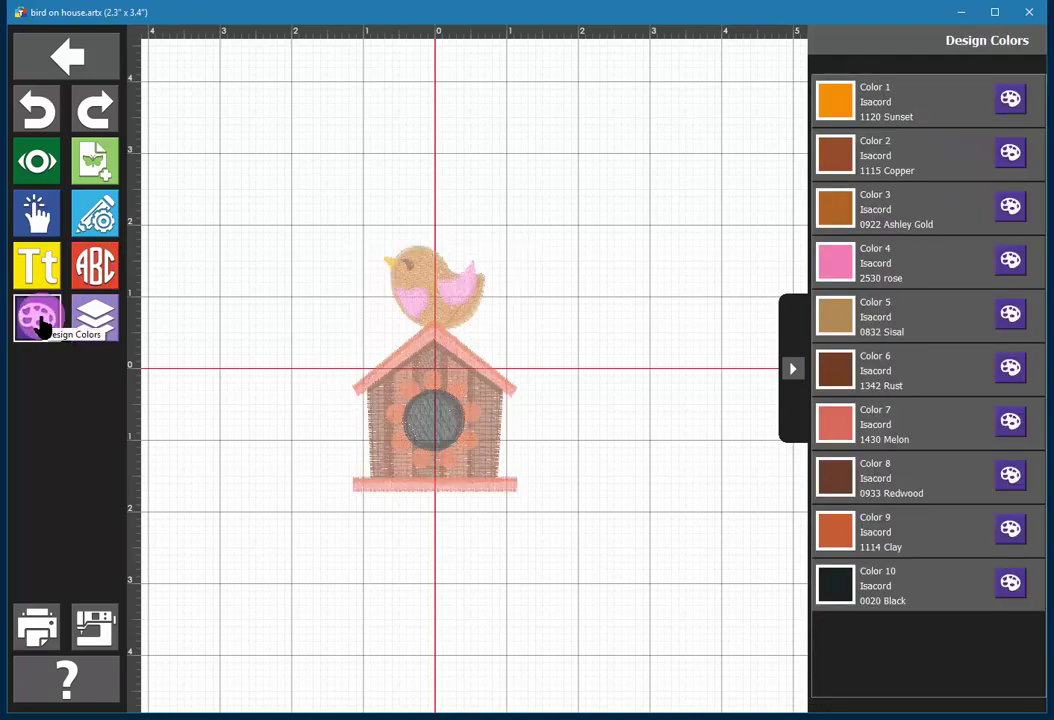
pyautogui.click(97, 321)
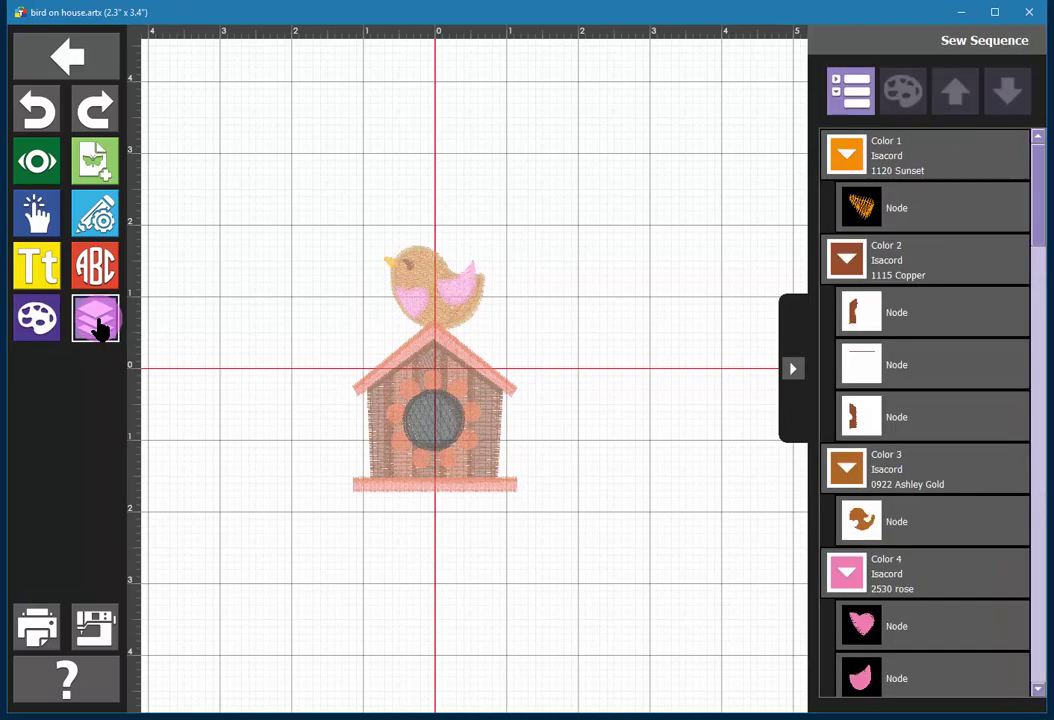